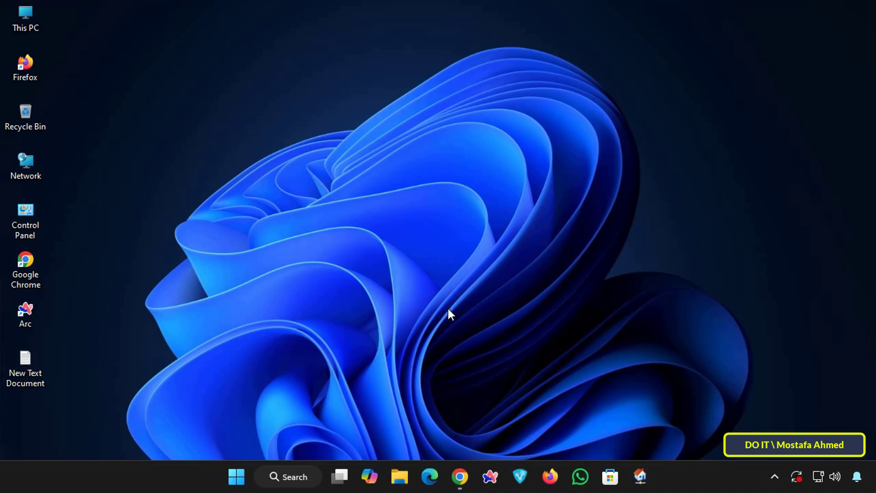
Open the Ethernet properties in Settings and scroll down to DNS server assignment, currently Automatic (DHCP).
click(237, 475)
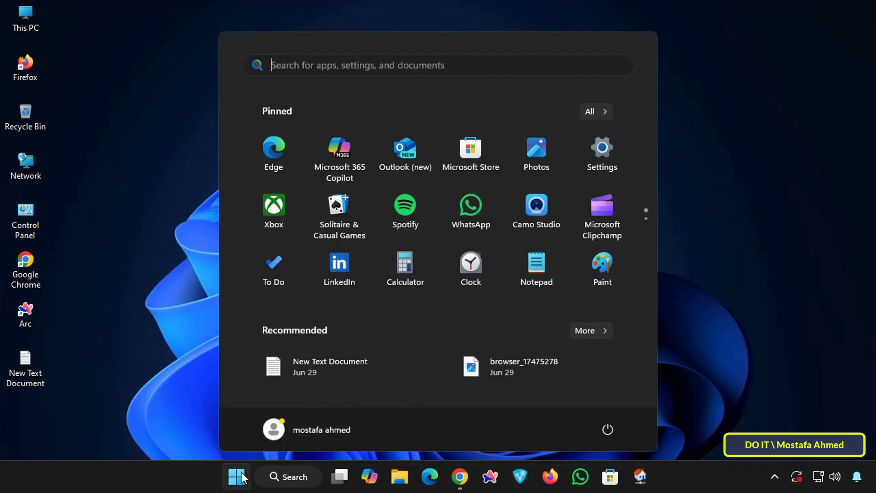
click(602, 166)
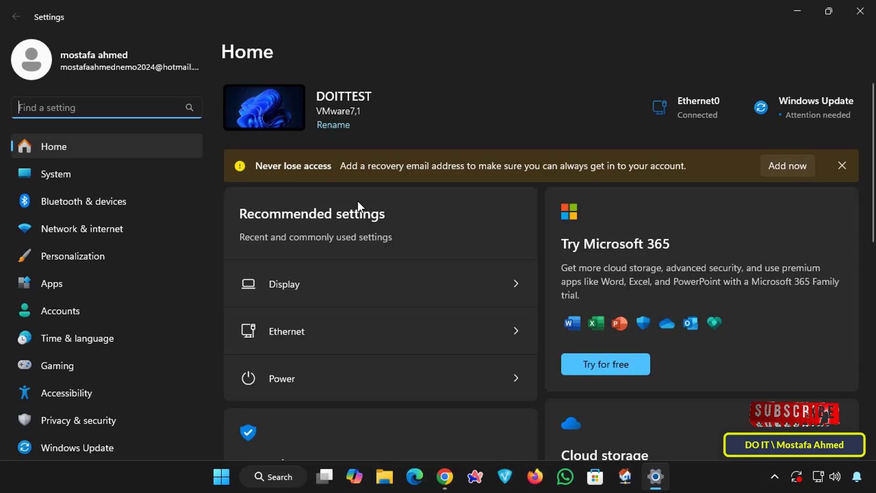
click(137, 232)
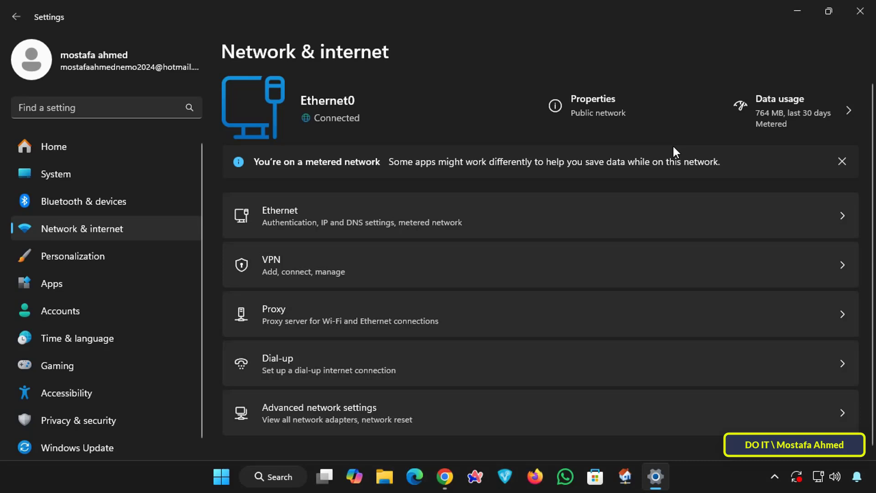
click(589, 123)
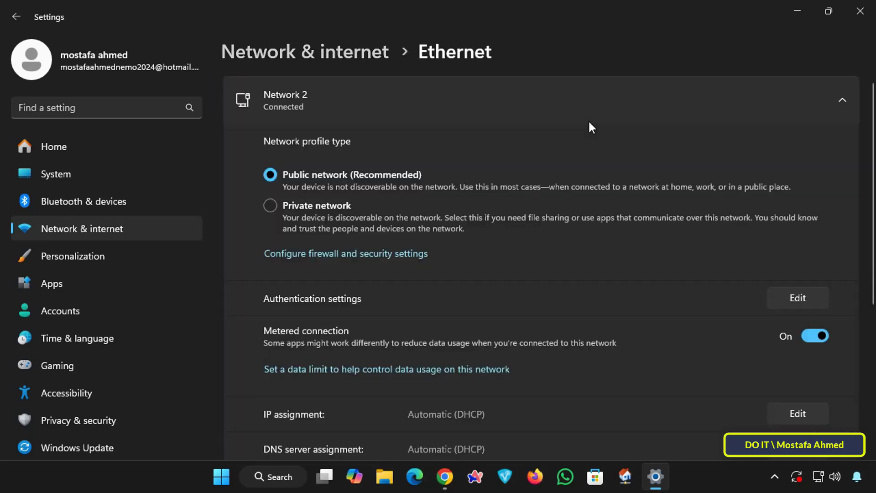
scroll(687, 200, down, 3)
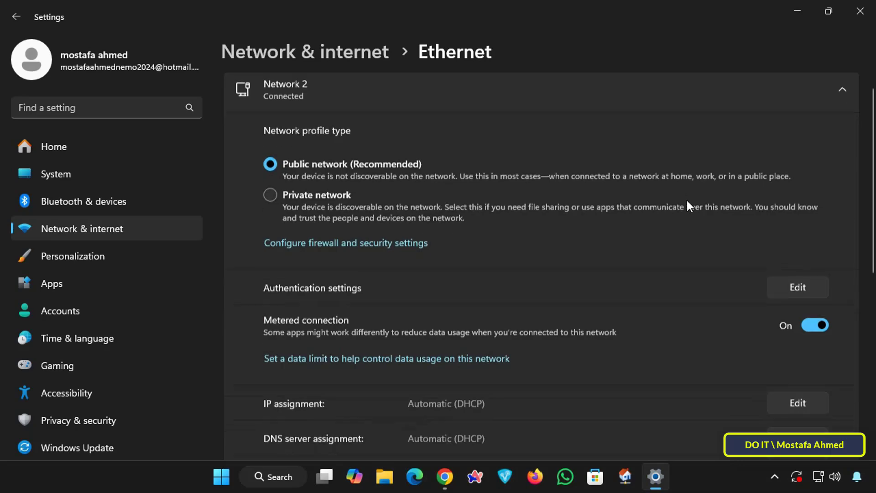
scroll(686, 201, down, 1)
scroll(688, 206, down, 2)
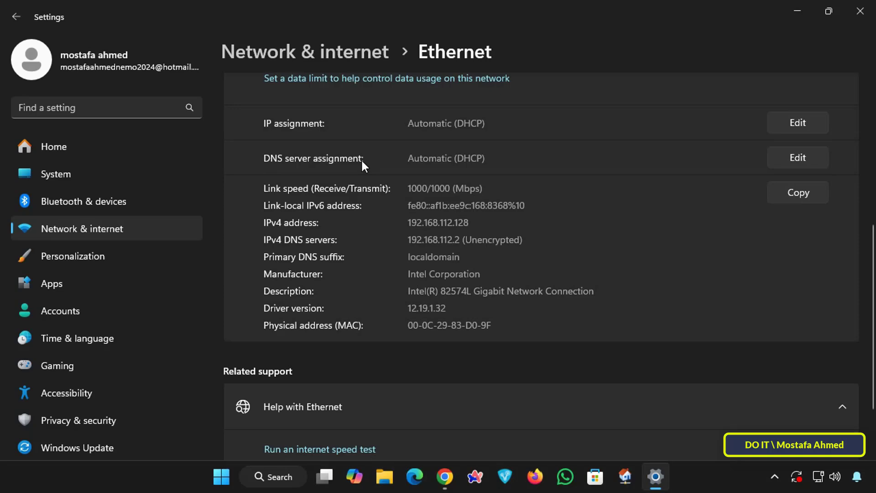
Switch DNS server assignment to Manual and turn IPv4 on.
click(798, 158)
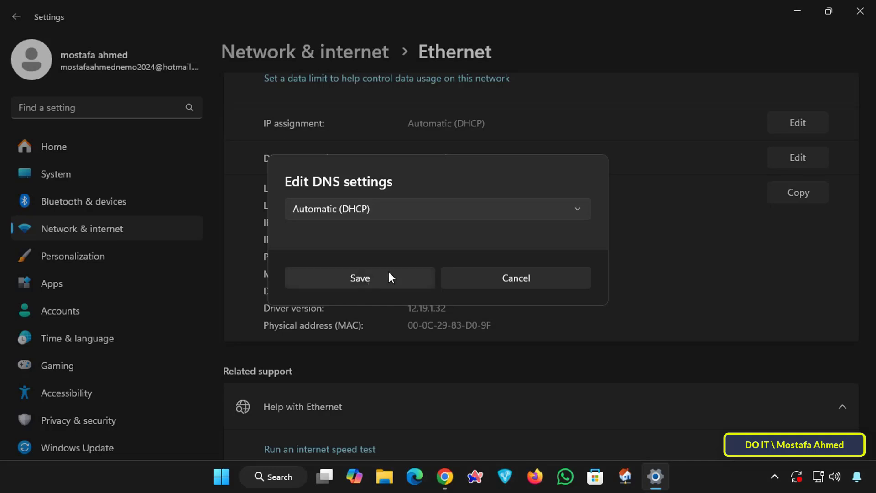
click(584, 205)
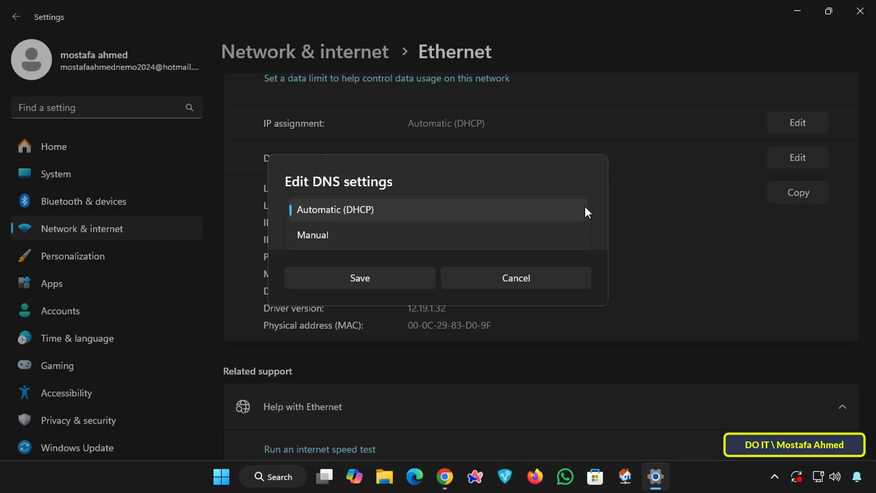
click(350, 234)
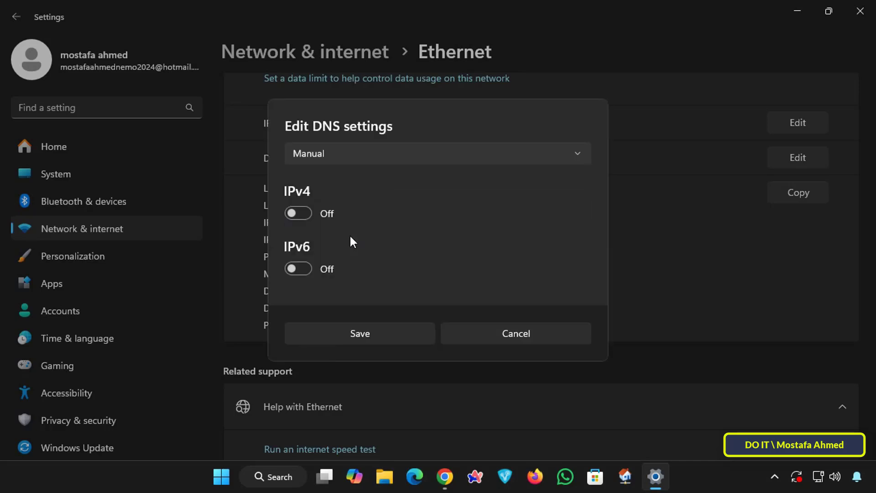
click(299, 213)
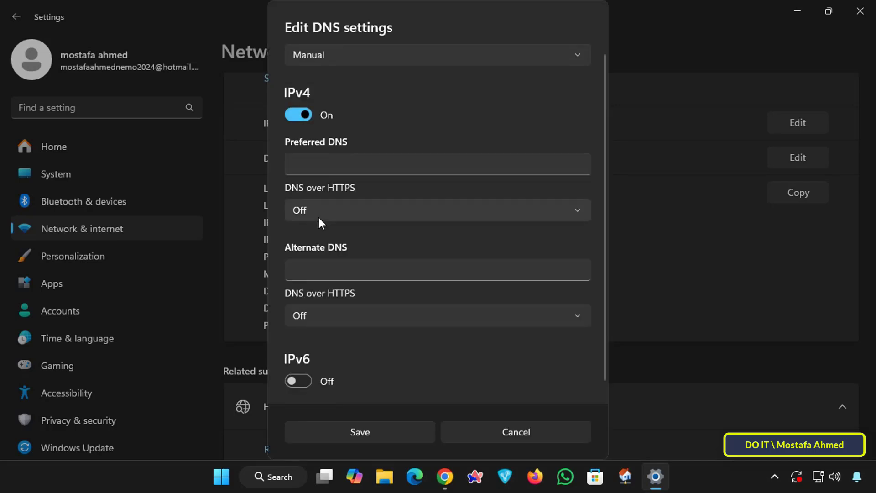
Enter 1.1.1.1 as the preferred DNS server, after trying 8.8.8.8 and 9.9.9.9.
click(329, 167)
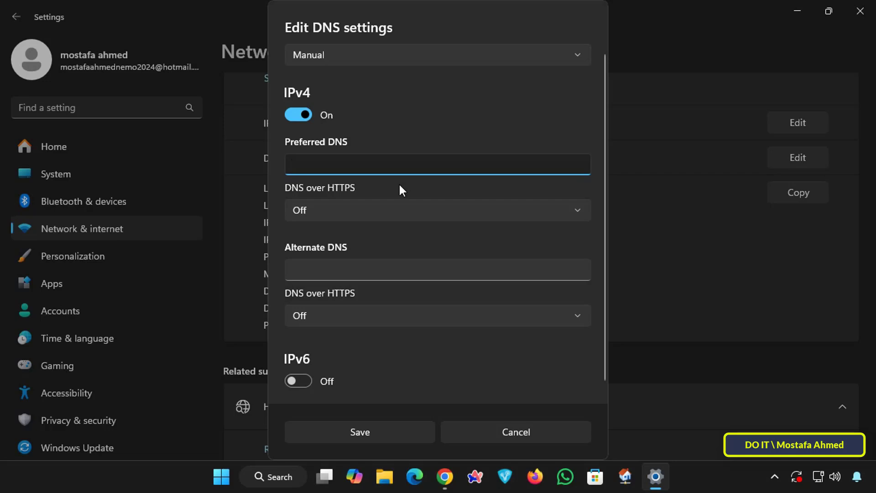
text(1.1.1.1)
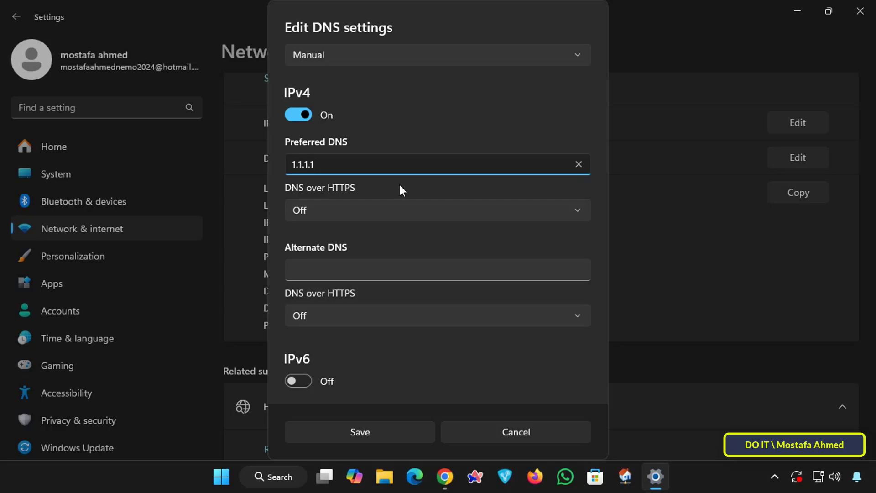
key(BackSpace)
key(BackSpace)
key(BackSpace)
key(BackSpace)
key(BackSpace)
key(BackSpace)
key(BackSpace)
text(8.8.8.8)
key(BackSpace)
key(BackSpace)
key(BackSpace)
key(BackSpace)
key(BackSpace)
key(BackSpace)
key(BackSpace)
text(9.9.9.9)
key(BackSpace)
key(BackSpace)
key(BackSpace)
key(BackSpace)
key(BackSpace)
key(BackSpace)
key(BackSpace)
text(1.1.1.1)
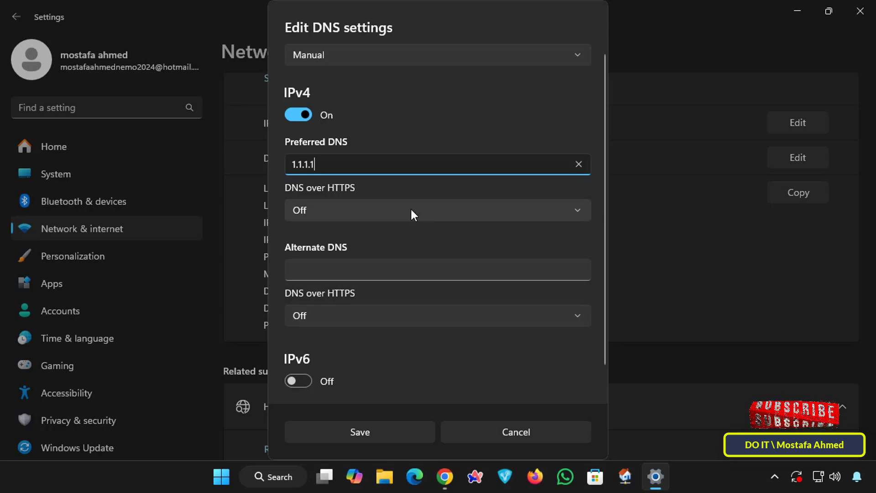
Turn on DNS over HTTPS for preferred DNS 1.1.1.1 using the automatic template.
click(426, 210)
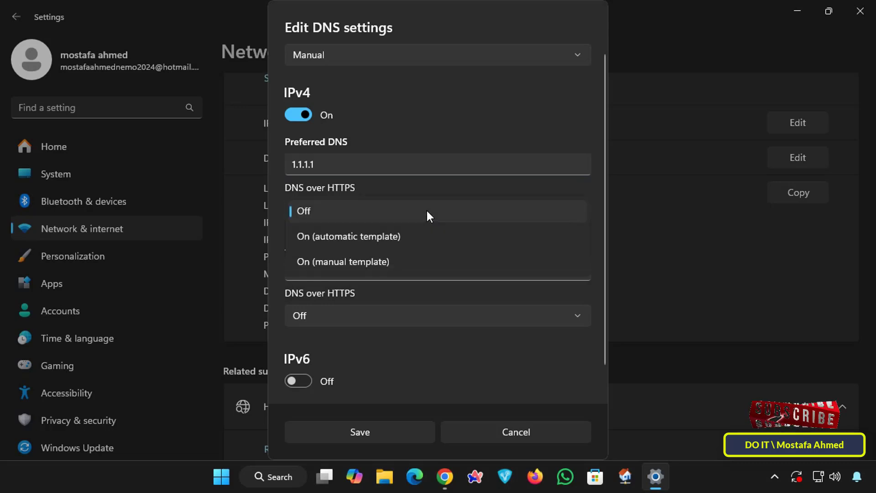
click(364, 236)
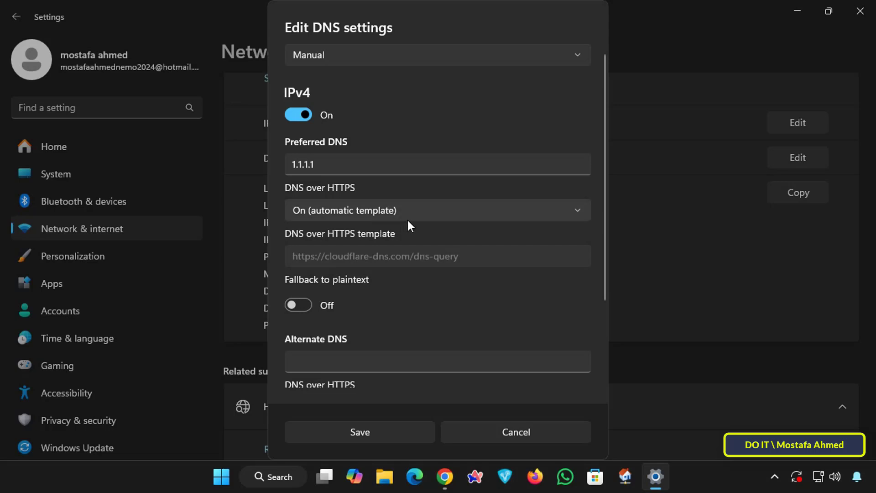
scroll(514, 242, down, 3)
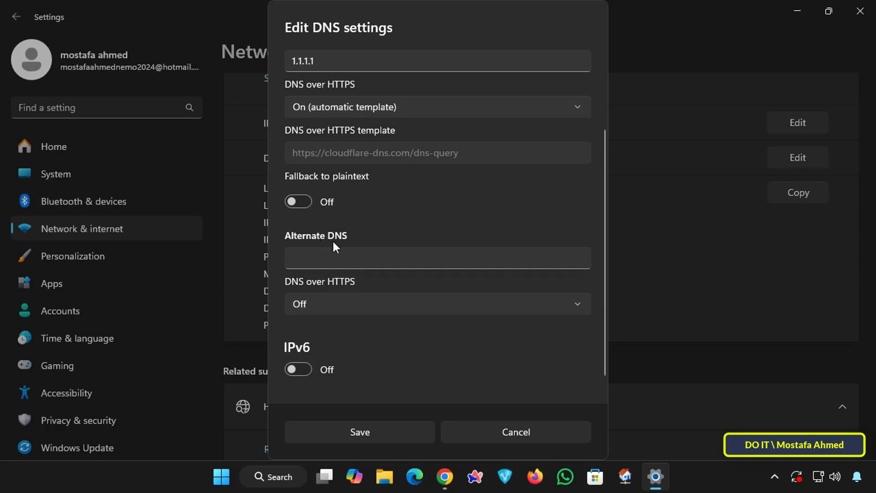
Enter 8.8.8.8 as alternate DNS and turn on DNS over HTTPS with the automatic template.
click(340, 259)
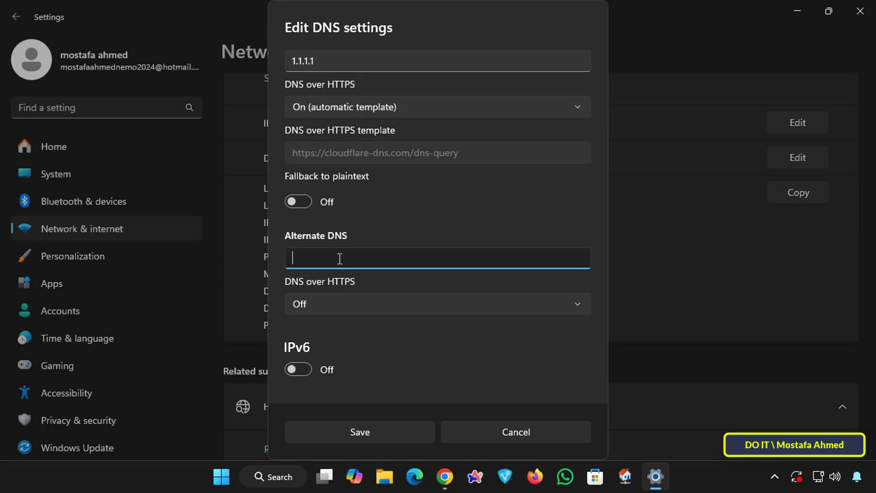
scroll(340, 258, down, 1)
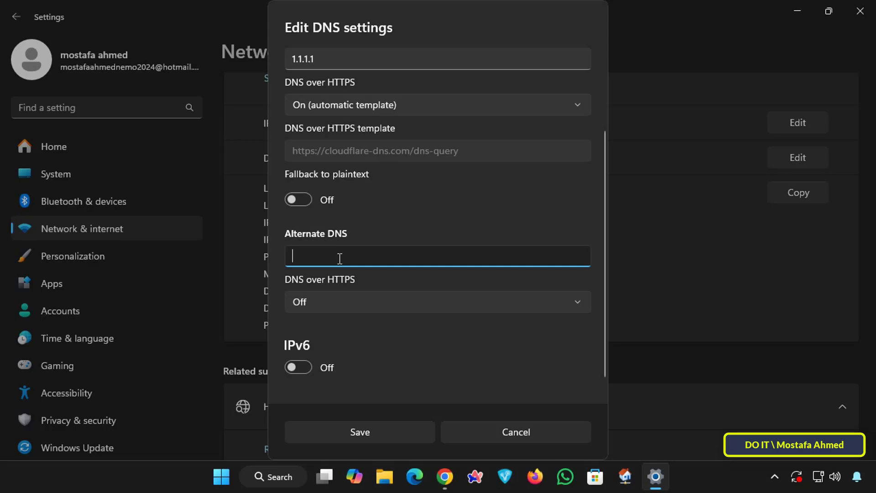
text(8.)
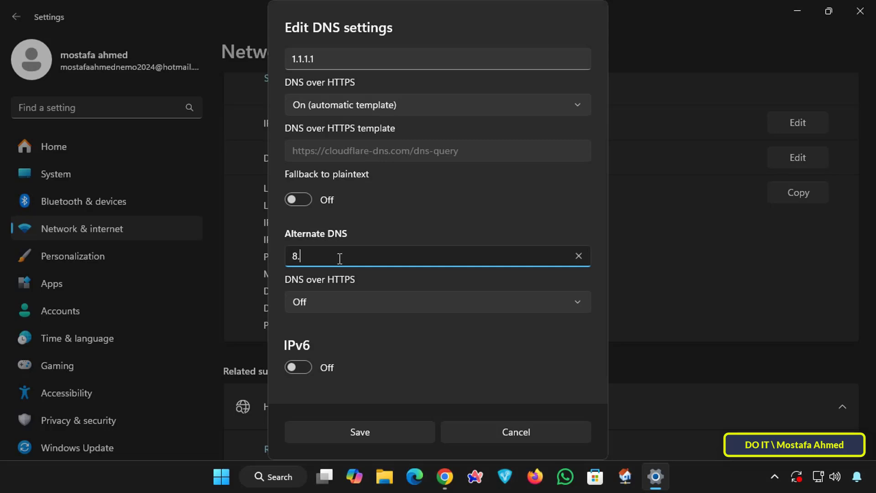
text(8.8.8)
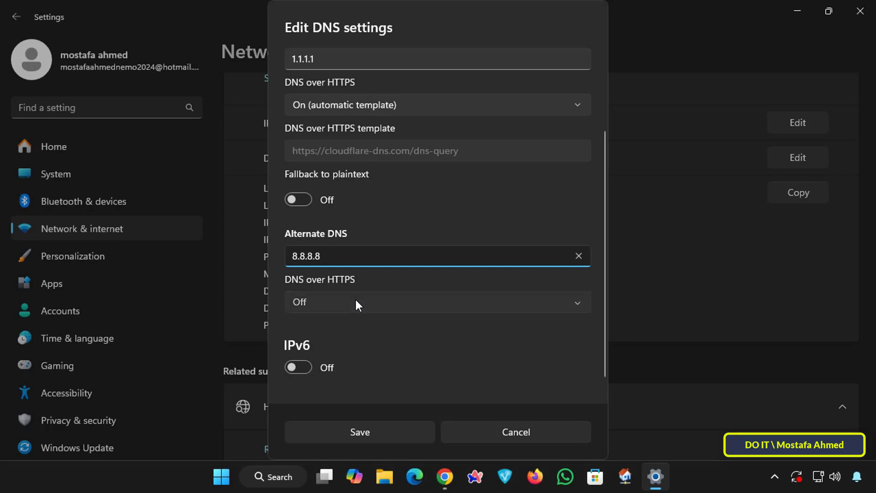
click(356, 300)
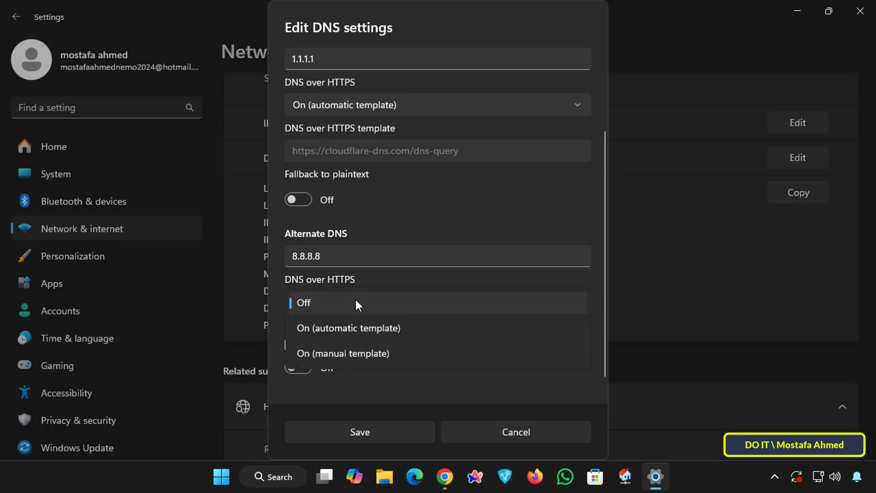
click(354, 327)
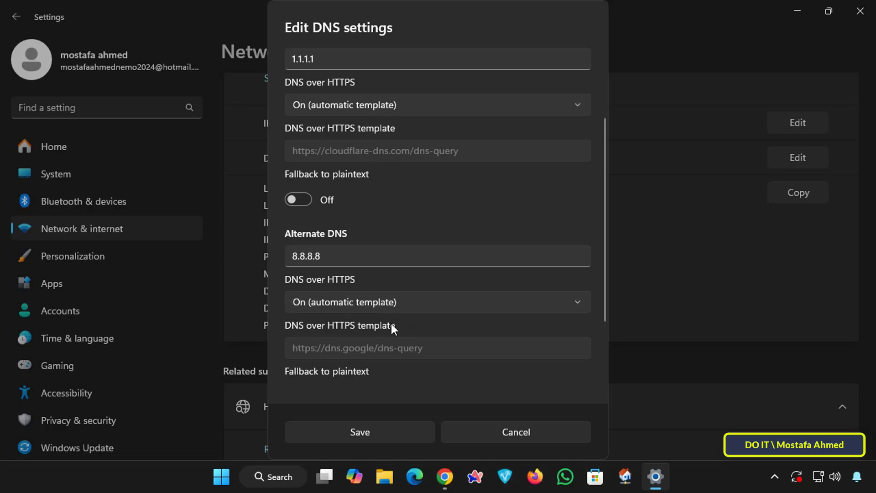
Save the encrypted 1.1.1.1 and 8.8.8.8 DNS settings and close Settings.
click(380, 432)
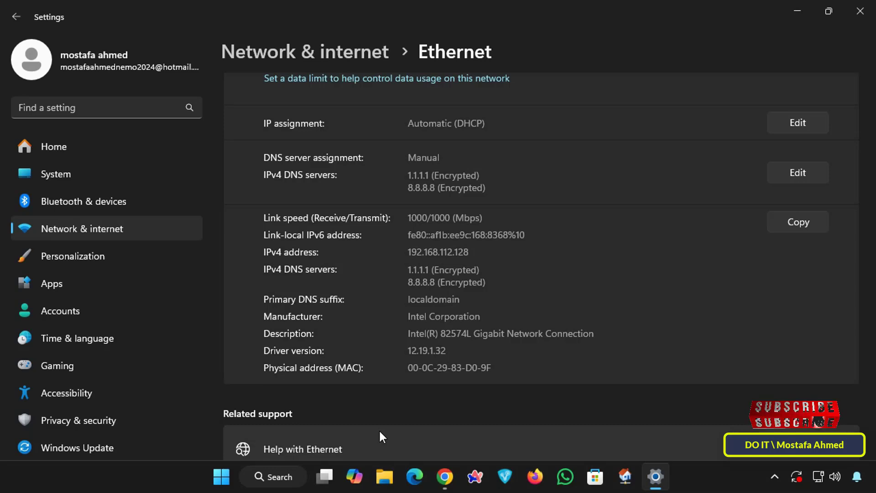
click(863, 20)
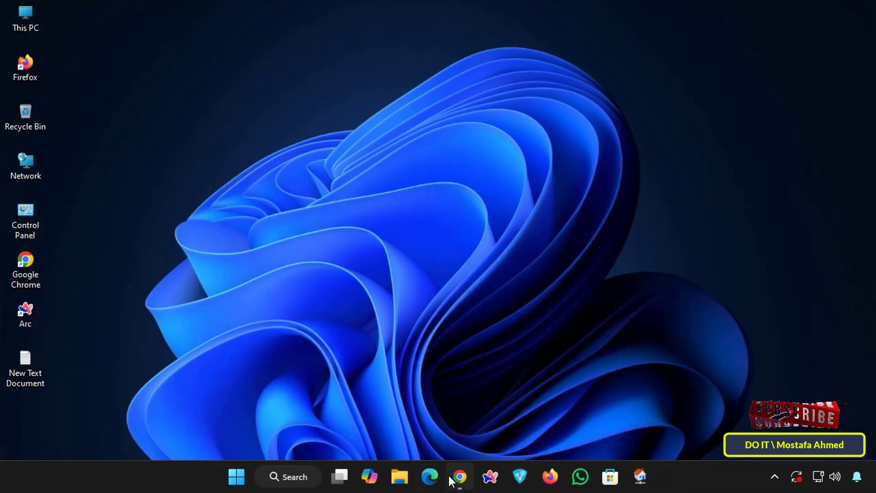
click(450, 479)
text(https://one.one.one.one/help/)
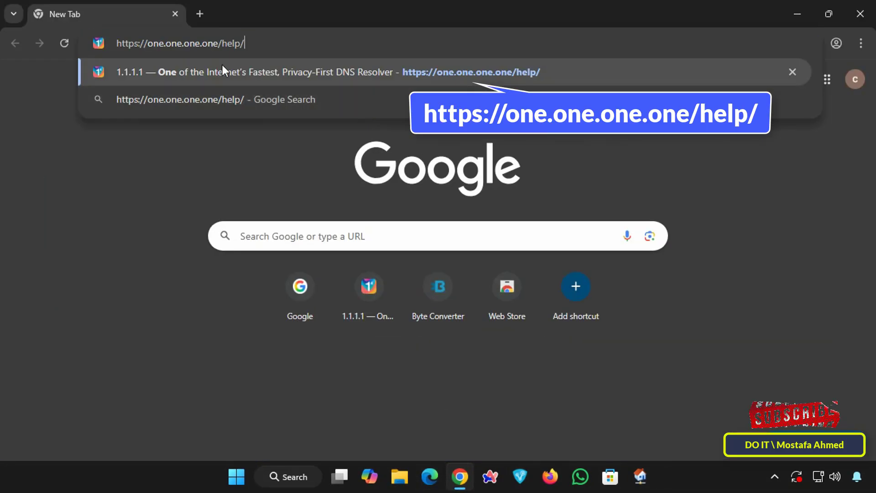
key(Return)
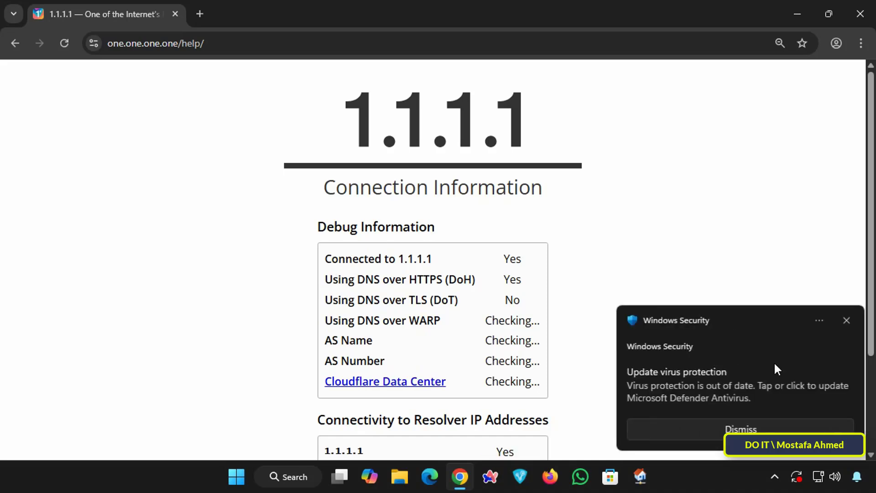
Dismiss the Windows Security notification and highlight the DNS over HTTPS (DoH) row showing Yes.
click(846, 319)
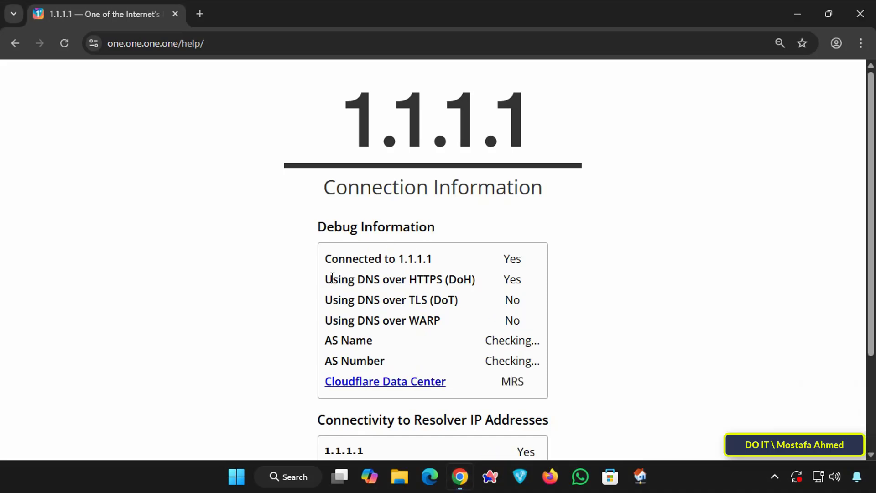
drag(328, 280, 466, 280)
scroll(466, 291, down, 4)
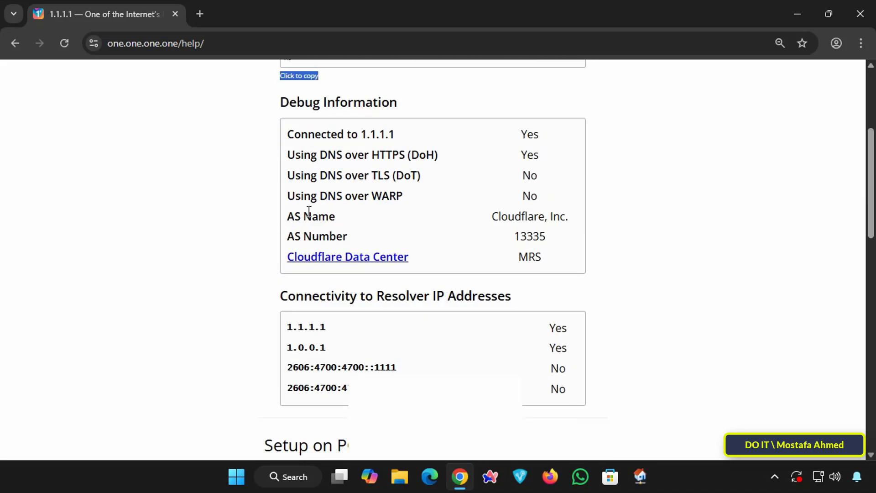
triple_click(304, 155)
click(321, 156)
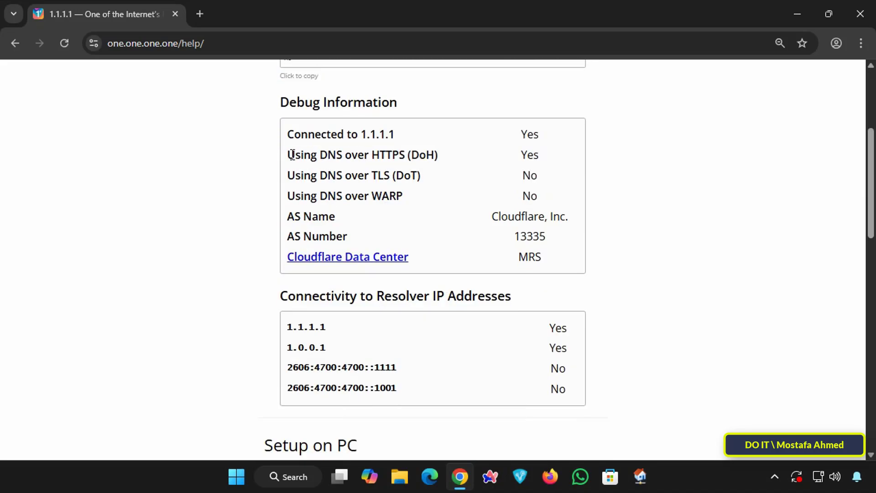
drag(288, 155, 404, 156)
drag(467, 157, 552, 156)
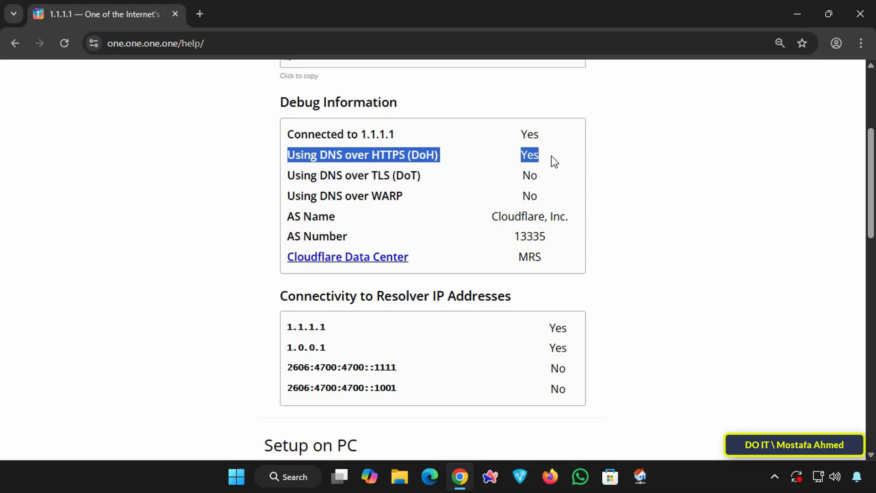